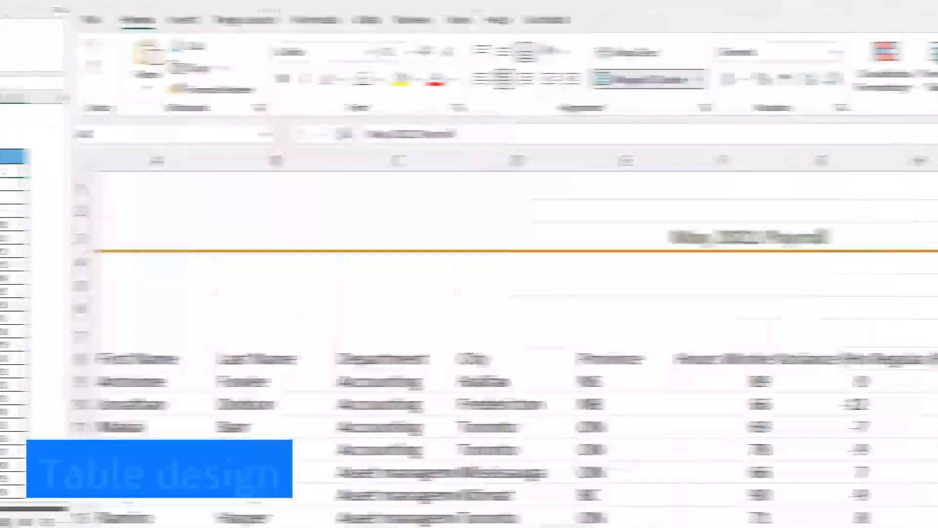
# Step: Show the available workbook themes for the May 2021 Payroll sheet
pyautogui.press('Escape')
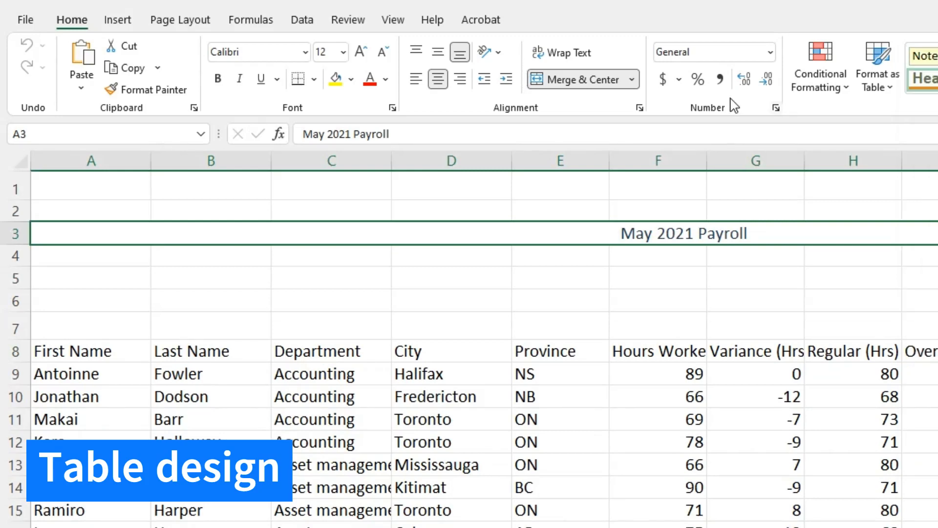
pyautogui.click(190, 23)
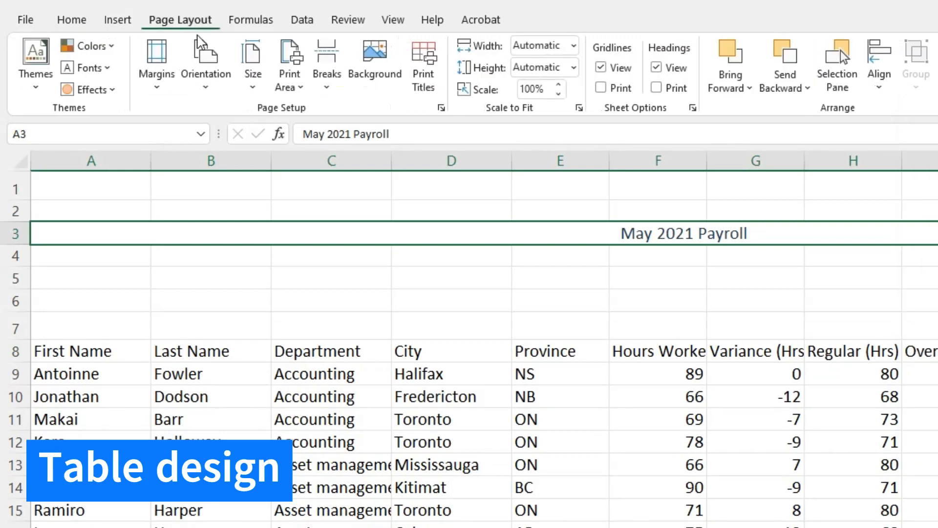
pyautogui.click(42, 95)
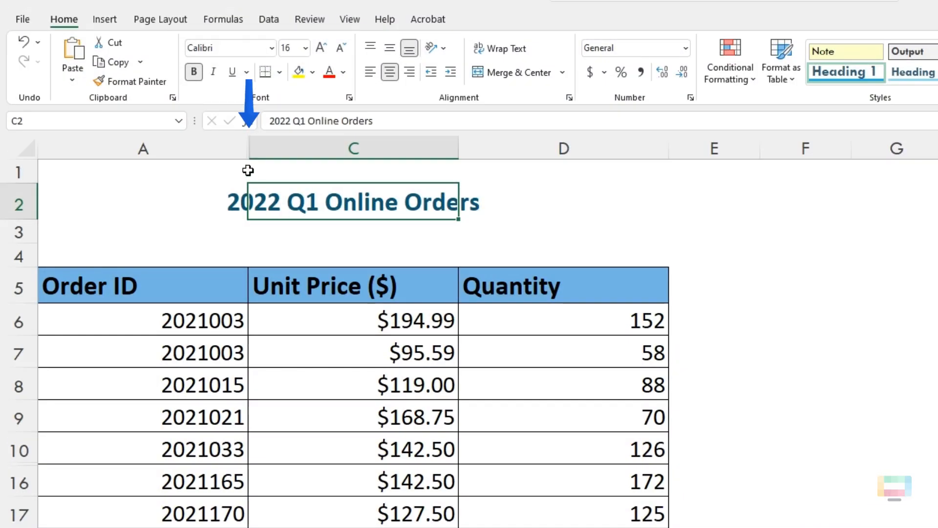
# Step: Unhide column B between columns A and C, and undo that change
pyautogui.click(198, 149)
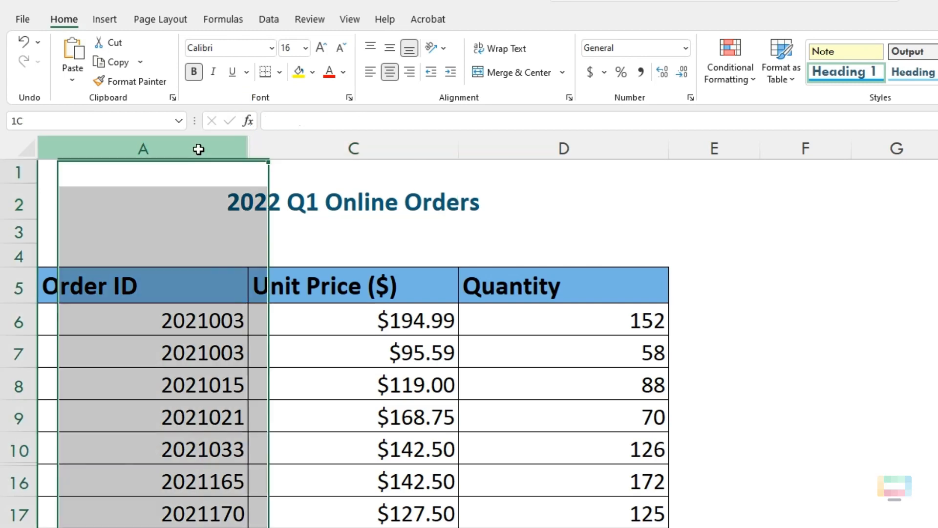
pyautogui.moveTo(199, 149); pyautogui.dragTo(278, 146)
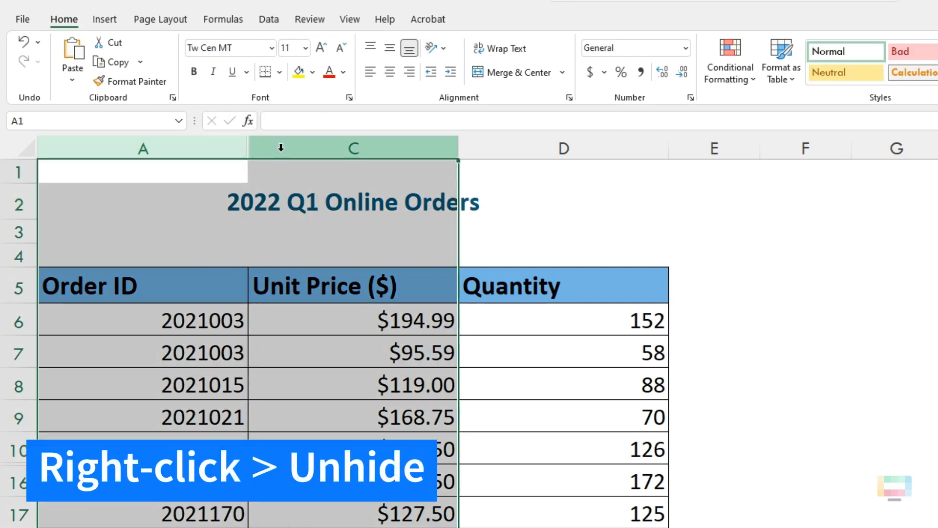
pyautogui.rightClick(281, 147)
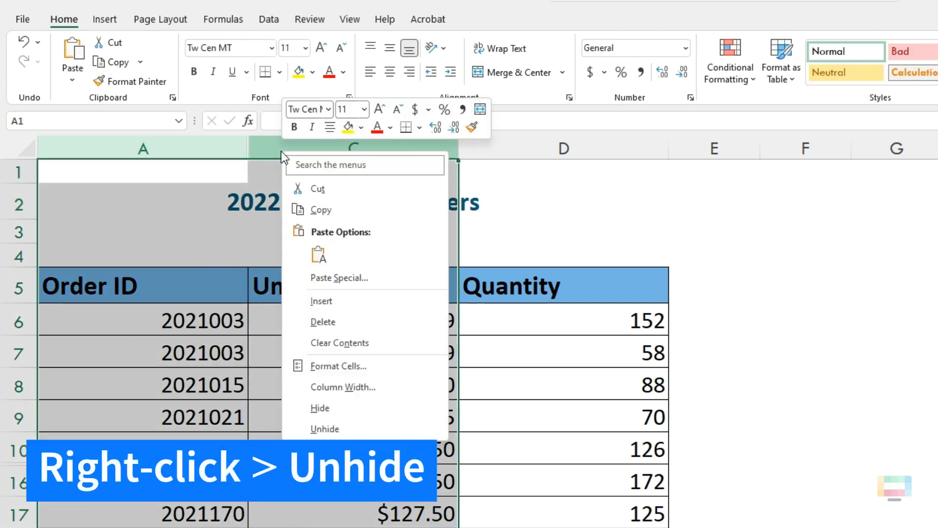
pyautogui.click(331, 427)
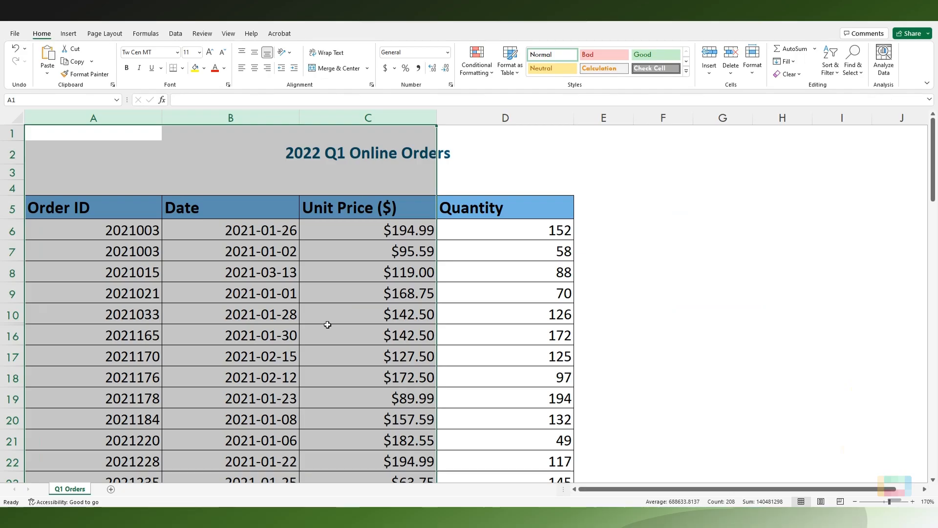
pyautogui.click(16, 48)
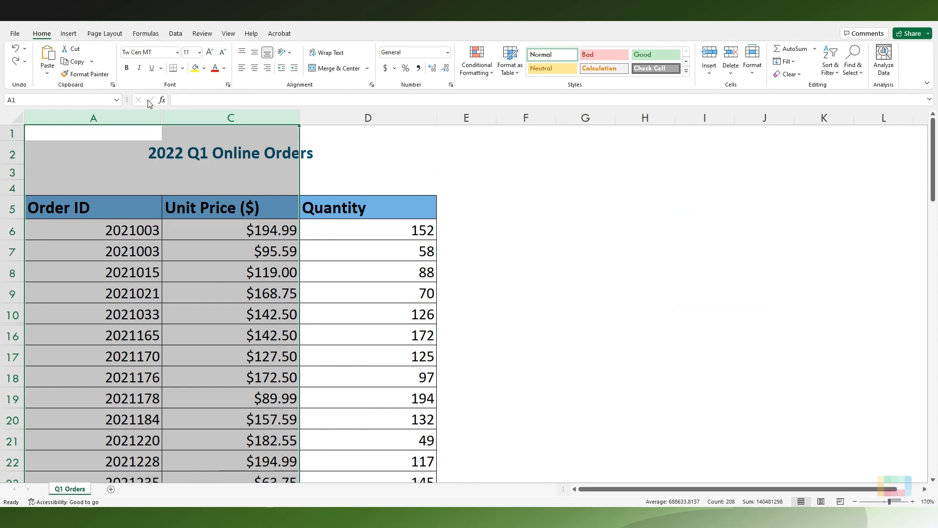
pyautogui.click(212, 159)
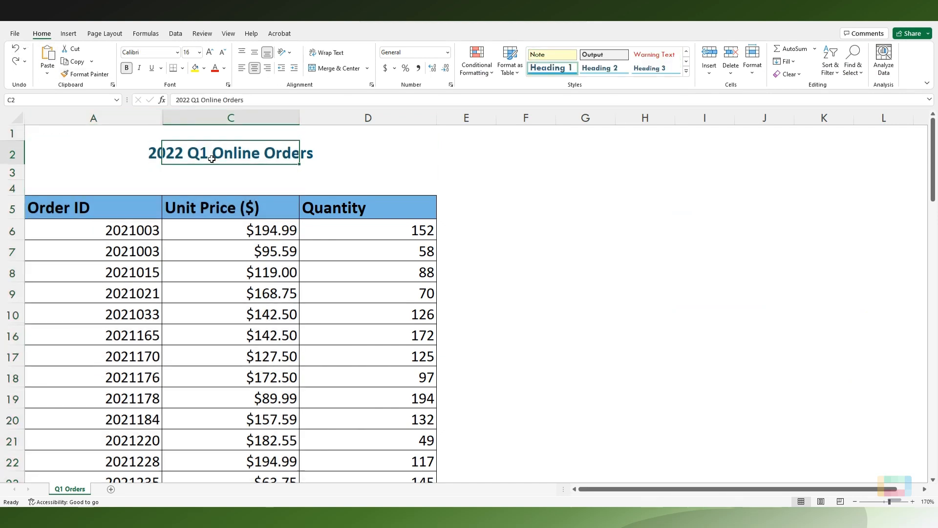
# Step: Unhide the hidden Date column between columns A and C using the Unhide Columns format option
pyautogui.moveTo(93, 118); pyautogui.dragTo(230, 118)
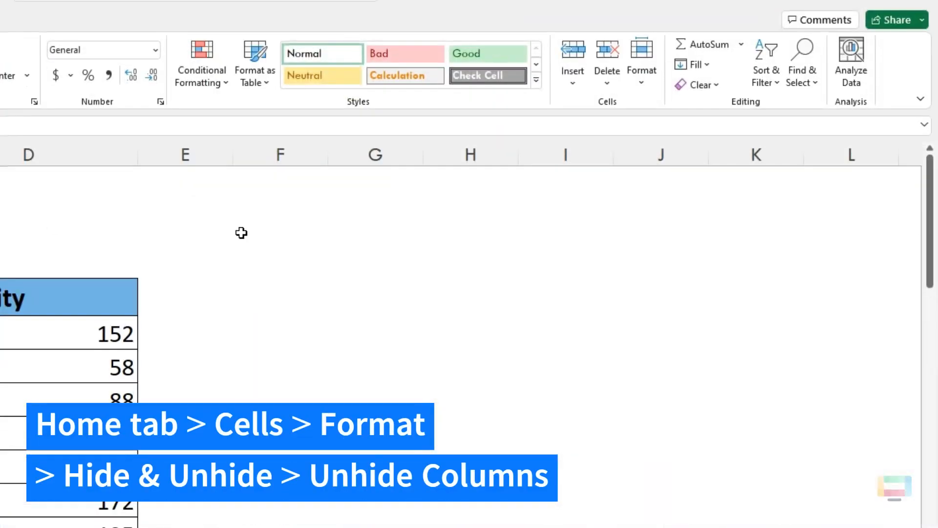
pyautogui.click(641, 86)
pyautogui.moveTo(711, 269)
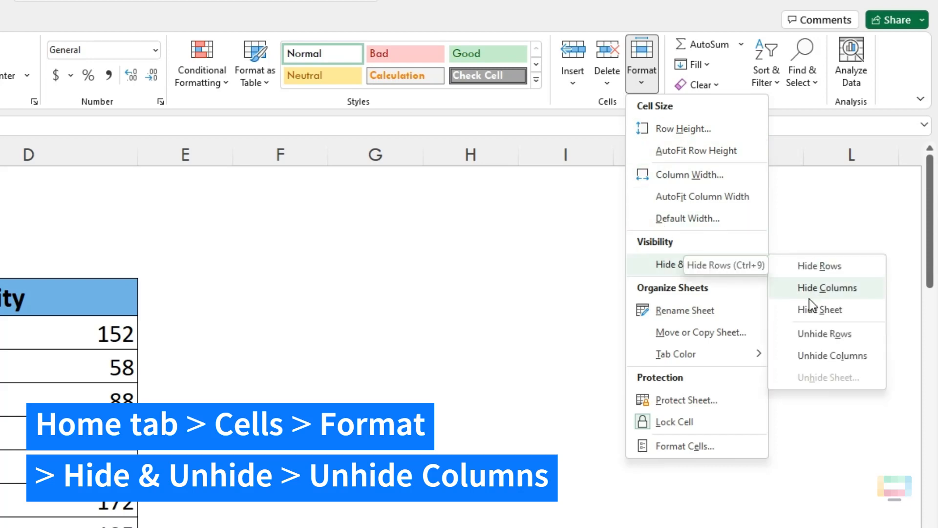
pyautogui.click(817, 356)
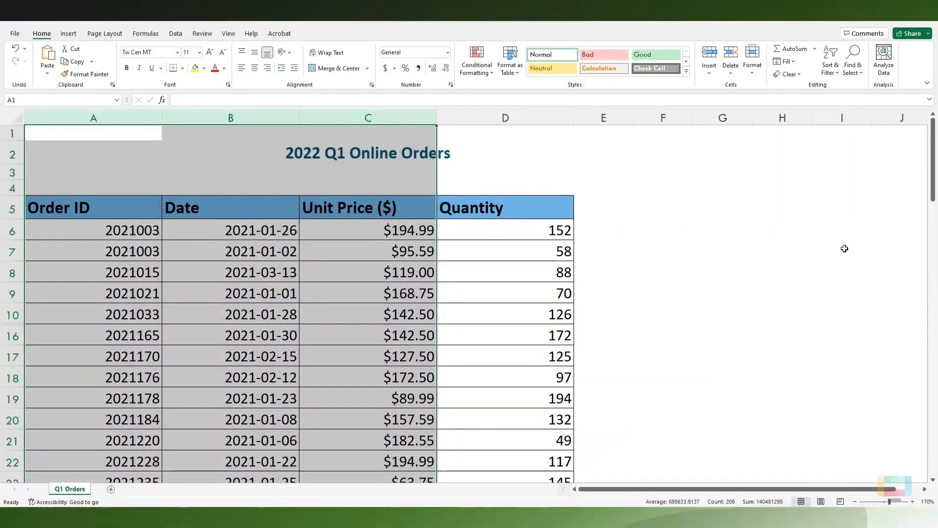
pyautogui.click(390, 155)
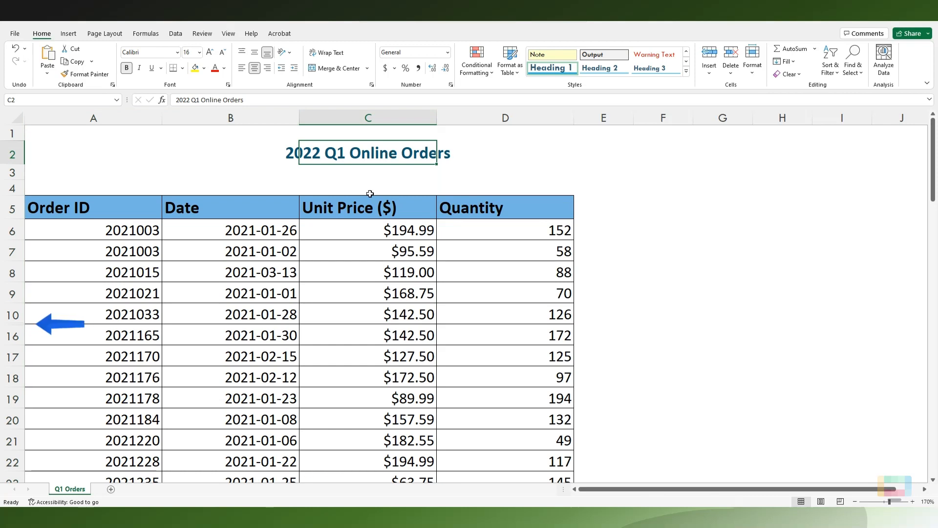
# Step: Unhide the rows between rows 10 and 16, and undo that change
pyautogui.moveTo(15, 315); pyautogui.dragTo(15, 335)
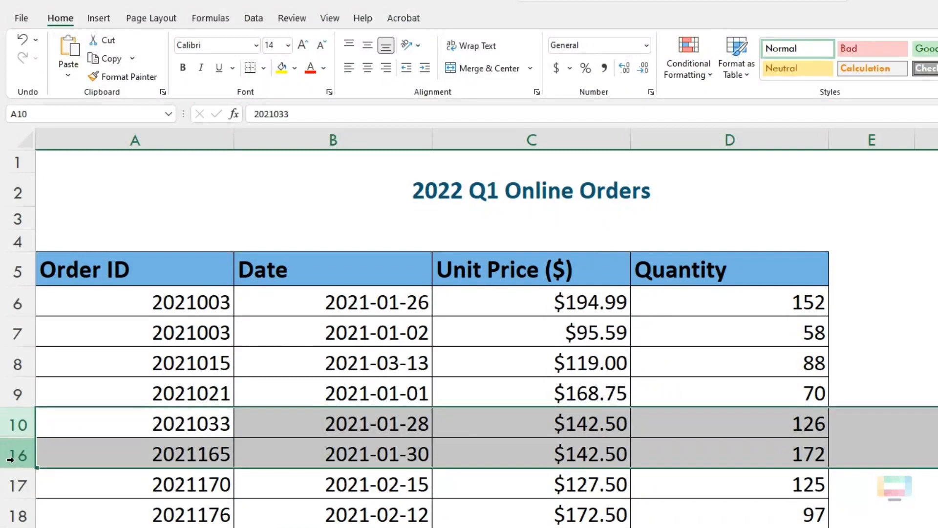
pyautogui.rightClick(18, 448)
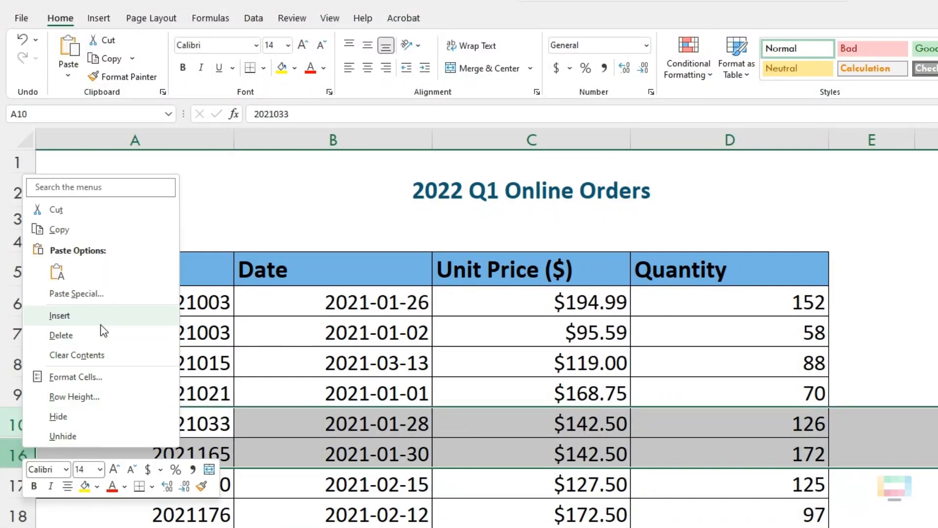
pyautogui.click(88, 438)
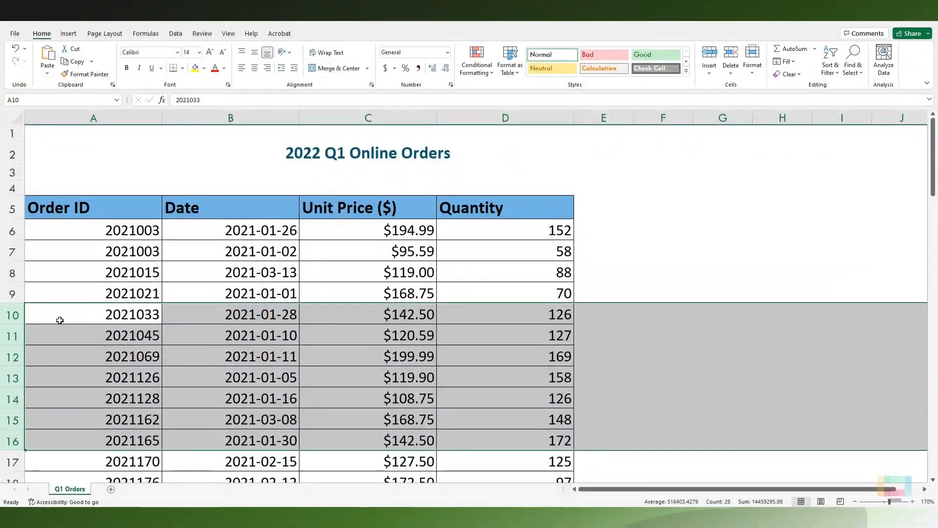
pyautogui.click(15, 51)
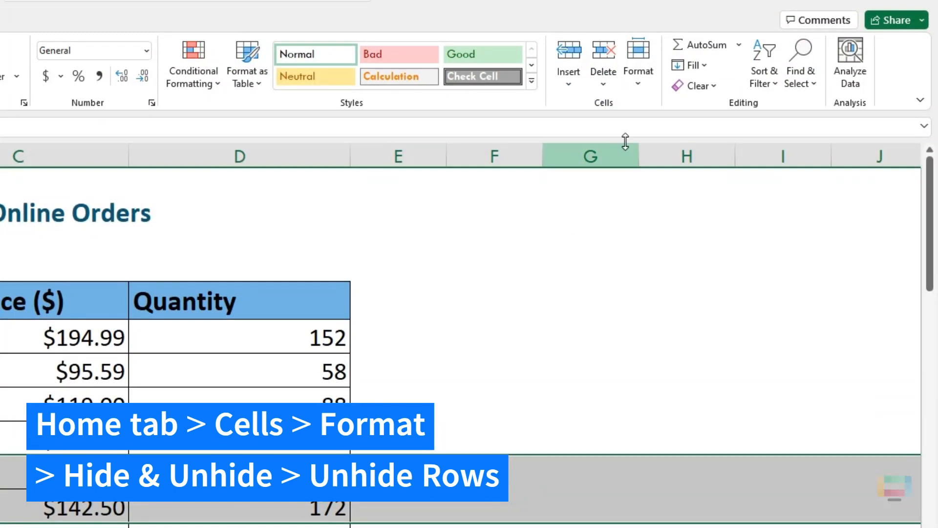
# Step: Unhide rows 11 to 15 within the selected rows using the Unhide Rows format option
pyautogui.click(642, 81)
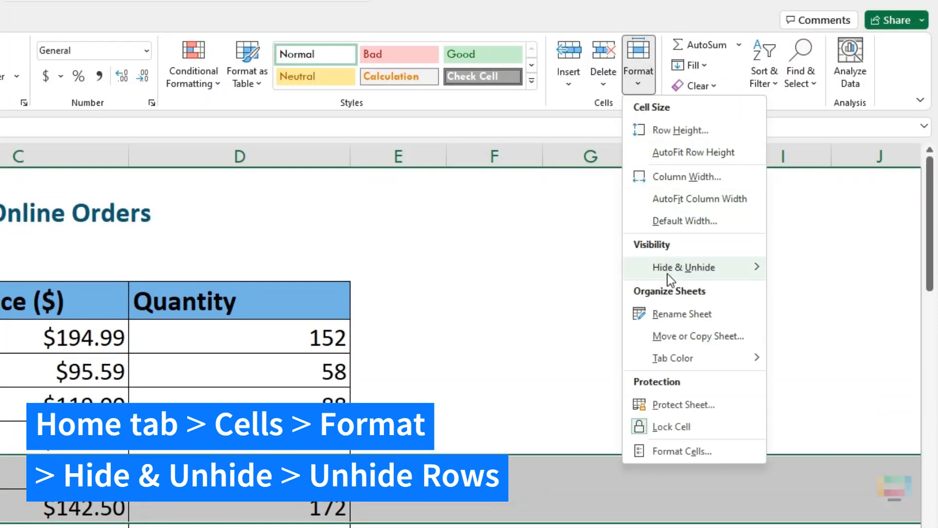
pyautogui.moveTo(734, 272)
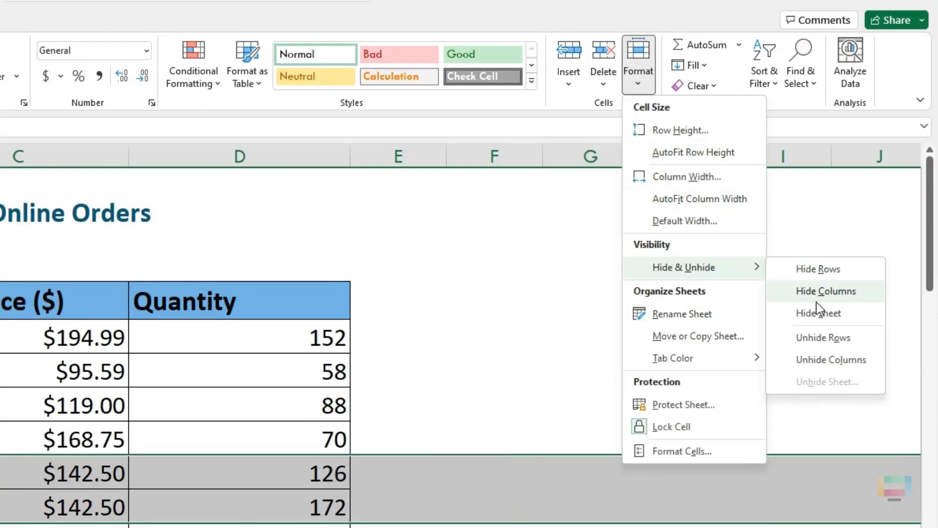
pyautogui.click(819, 336)
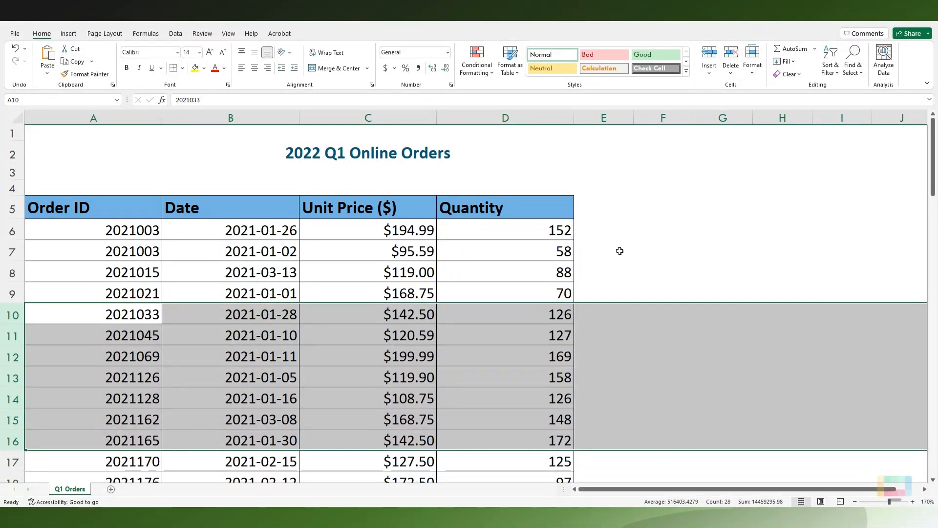
pyautogui.click(385, 155)
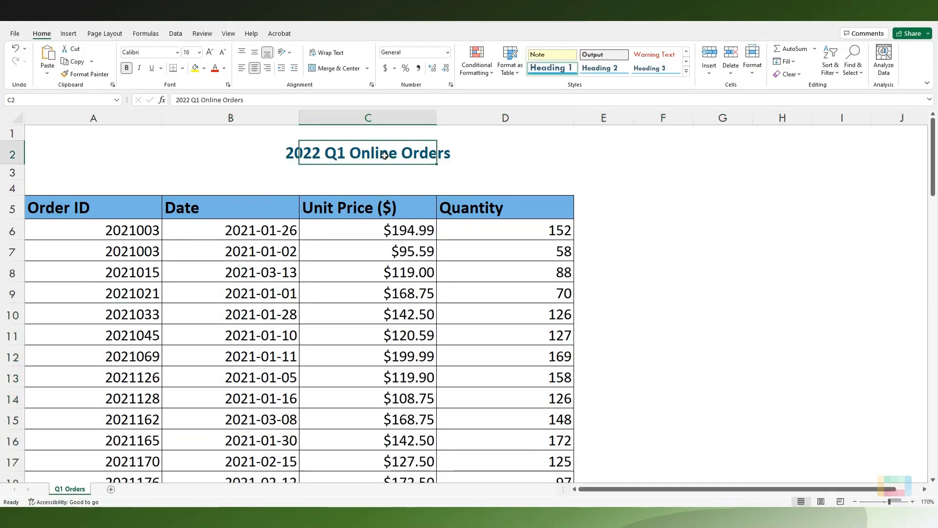
# Step: Enter the column header "Total ($)" in cell E5, beside the Quantity header
pyautogui.click(619, 208)
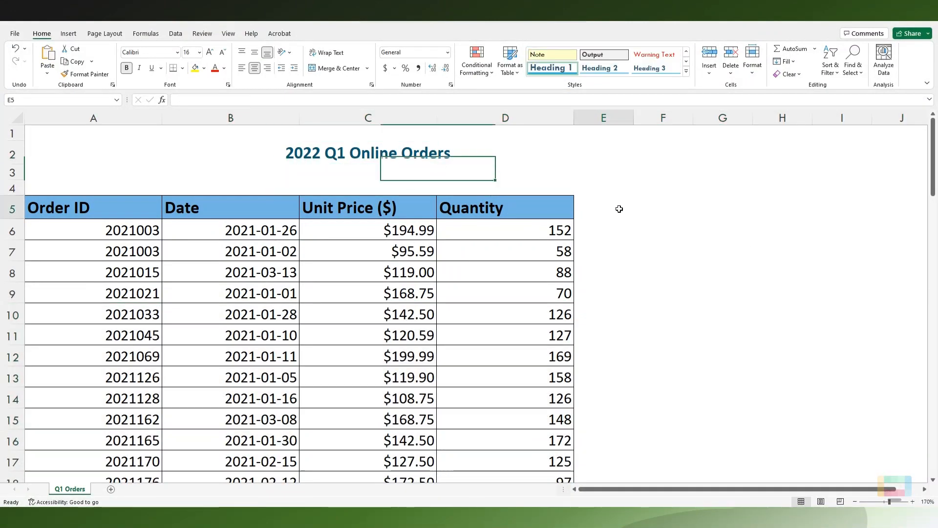
pyautogui.write('T')
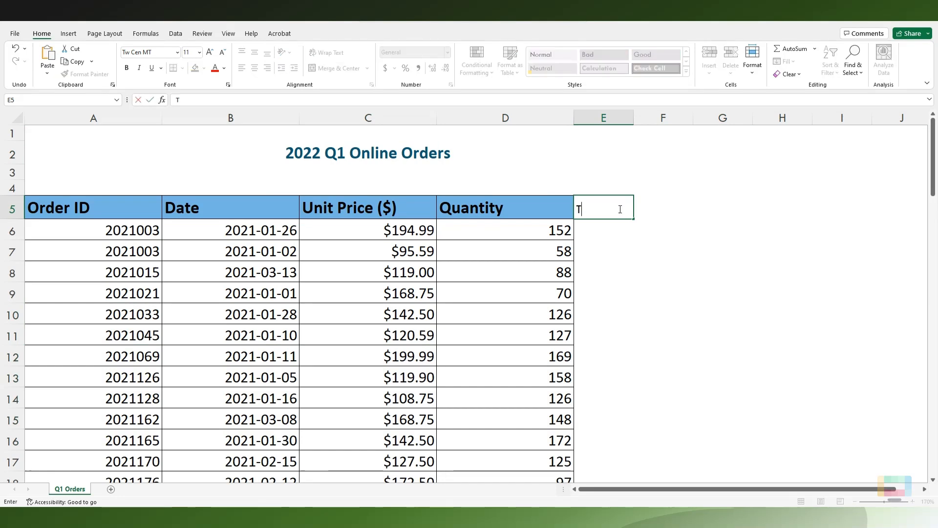
pyautogui.write('otal ($)')
pyautogui.press('Return')
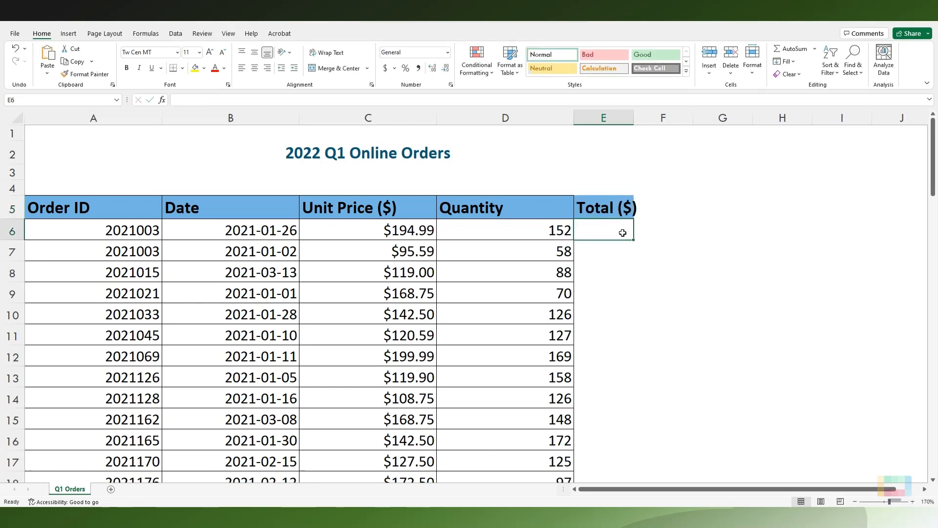
# Step: Copy the Quantity header's formatting onto the Total ($) header in cell E5 with Format Painter
pyautogui.press('Up')
pyautogui.click(498, 208)
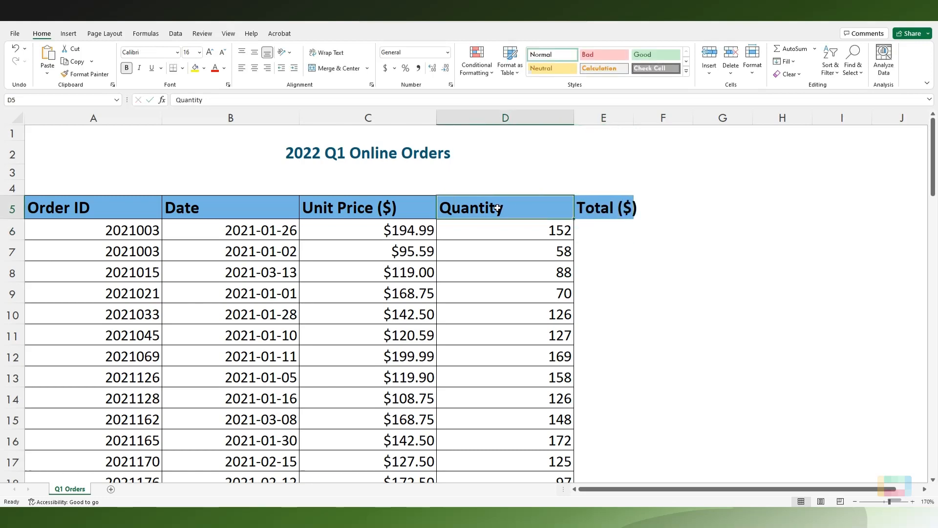
pyautogui.click(85, 73)
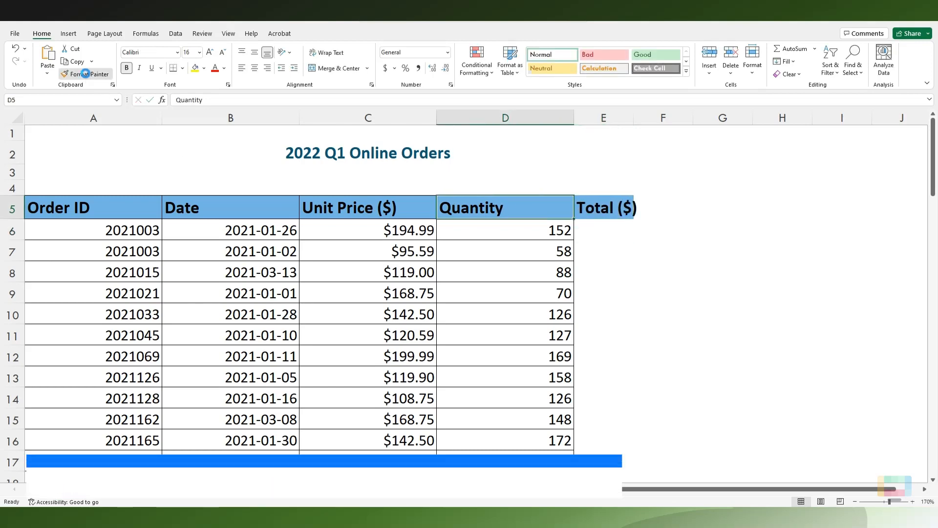
pyautogui.click(602, 208)
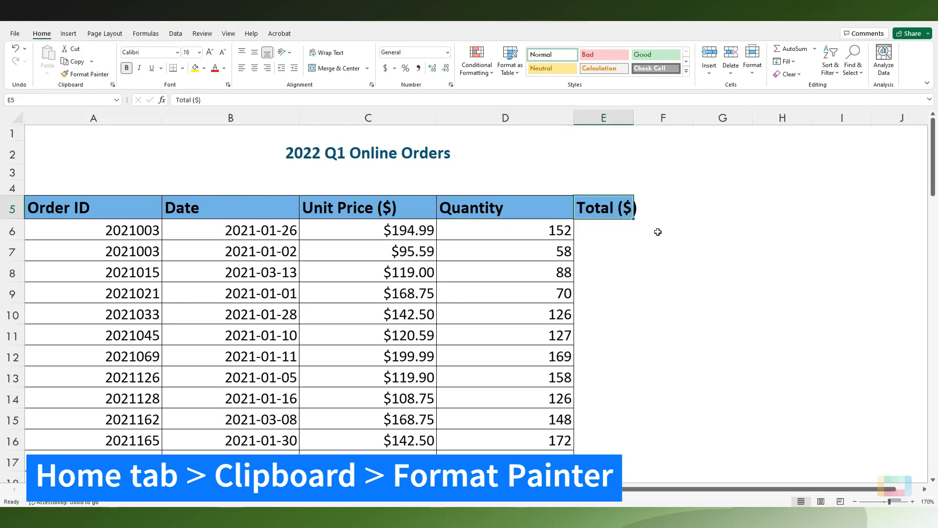
# Step: Copy the formatting of quantity cell D6 onto the Total ($) column's data cells from E6 downward with Format Painter
pyautogui.click(501, 230)
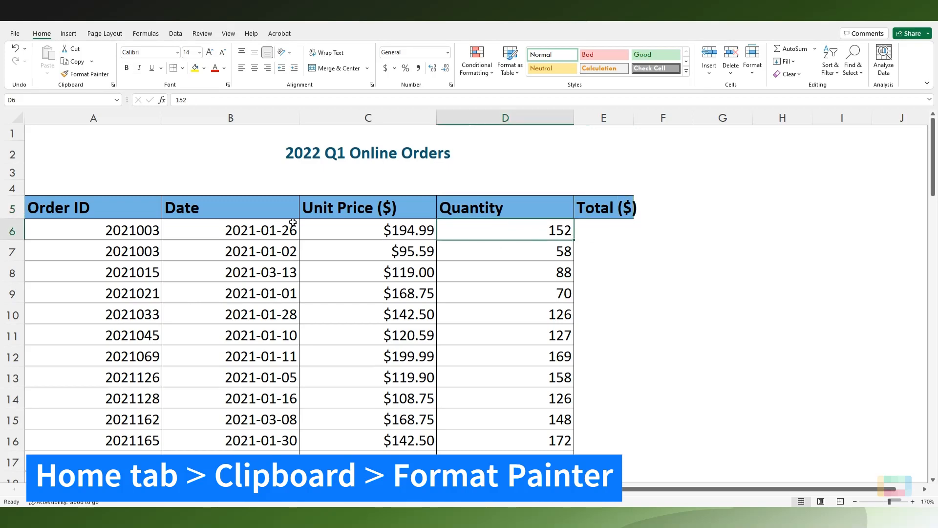
pyautogui.click(87, 76)
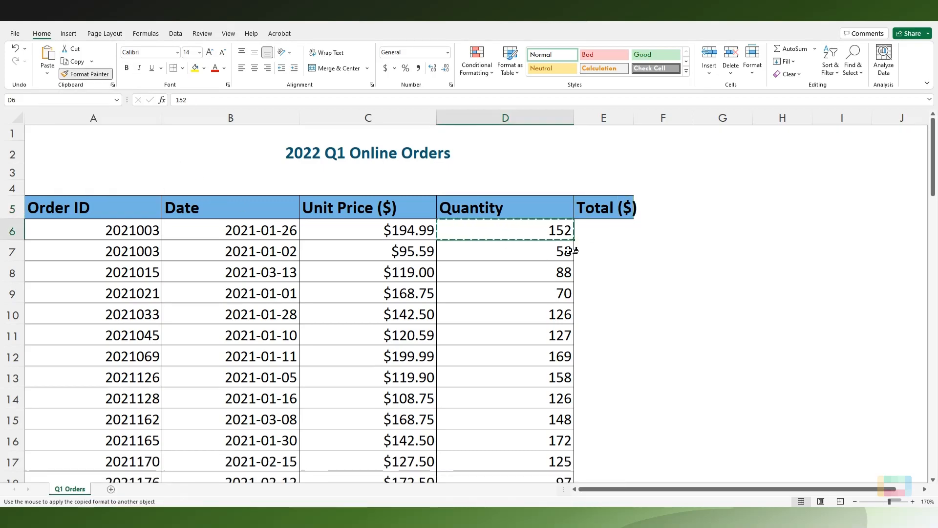
pyautogui.moveTo(601, 227)
pyautogui.mouseDown()
pyautogui.moveTo(614, 495)
pyautogui.moveTo(599, 458)
pyautogui.mouseUp()
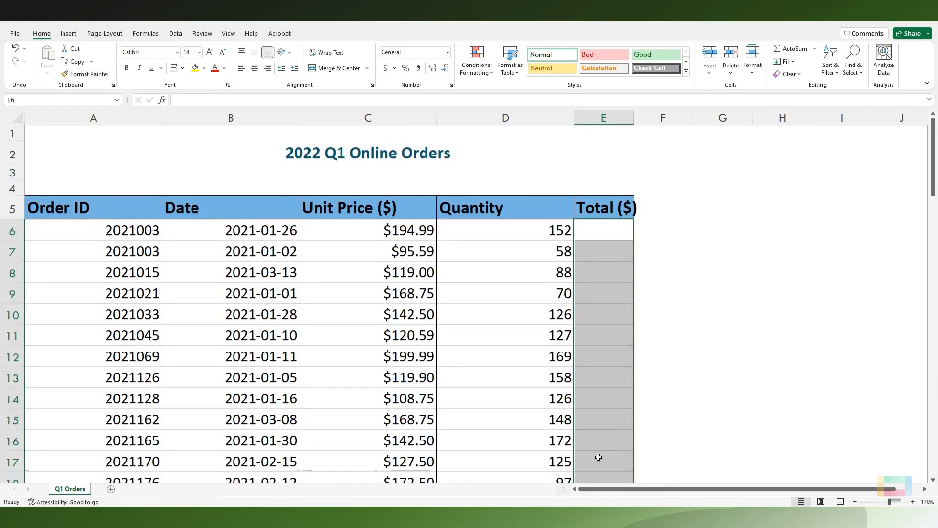
# Step: Check the column width setting of the Quantity column without changing it
pyautogui.click(505, 118)
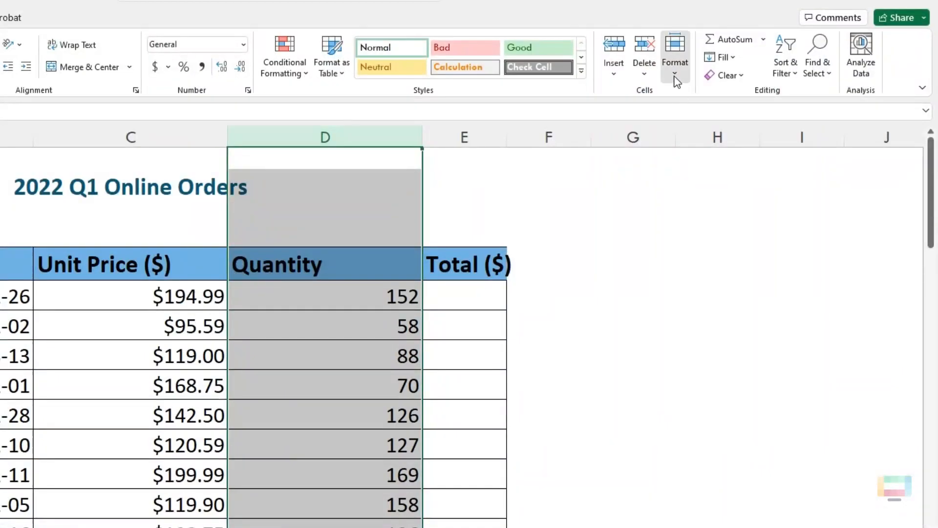
pyautogui.click(676, 68)
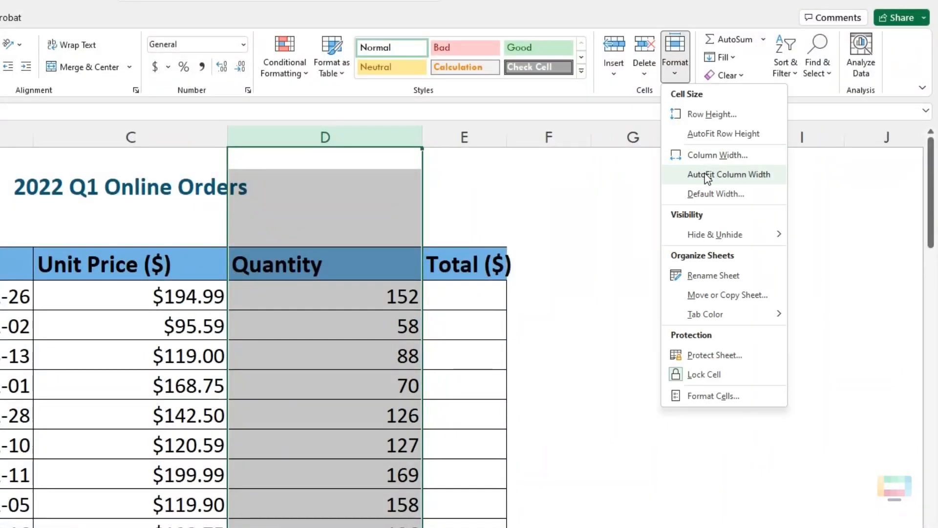
pyautogui.click(708, 155)
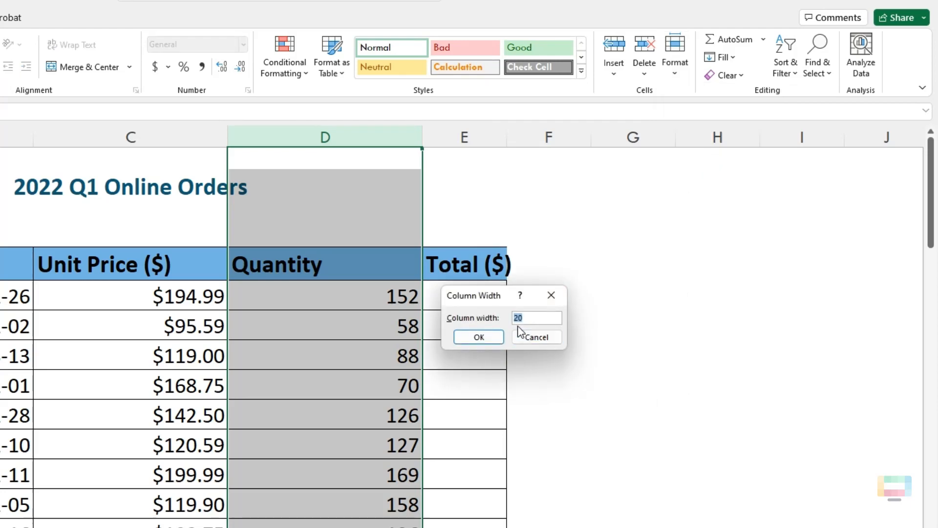
pyautogui.click(525, 338)
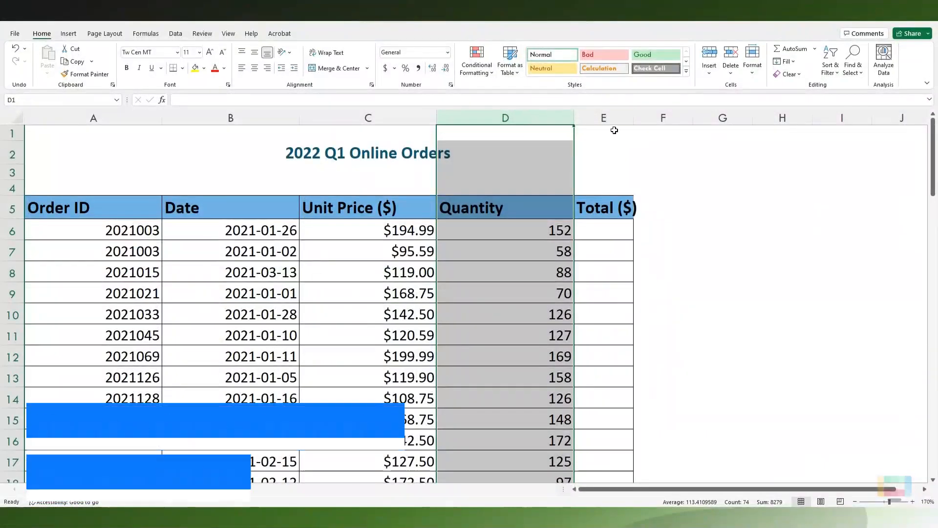
# Step: Set the width of the Total ($) column to 20 to match the Quantity column
pyautogui.click(605, 118)
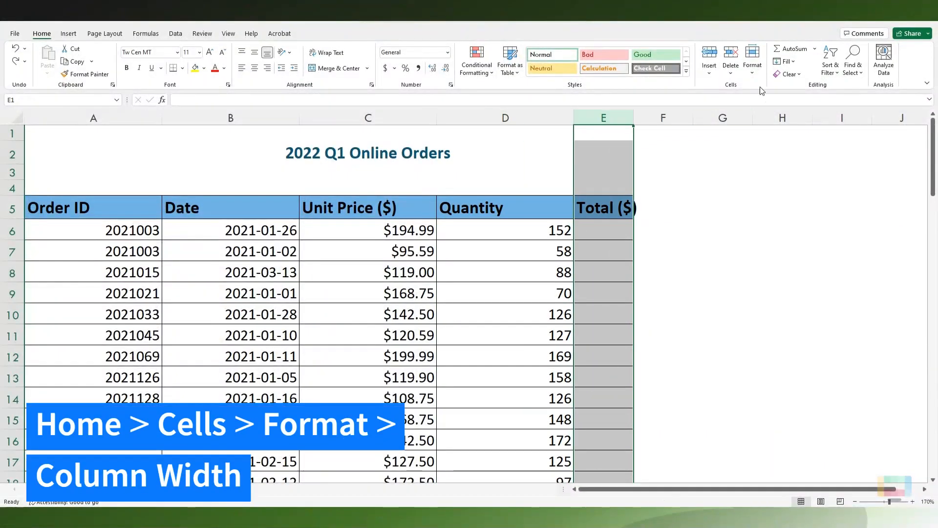
pyautogui.click(752, 74)
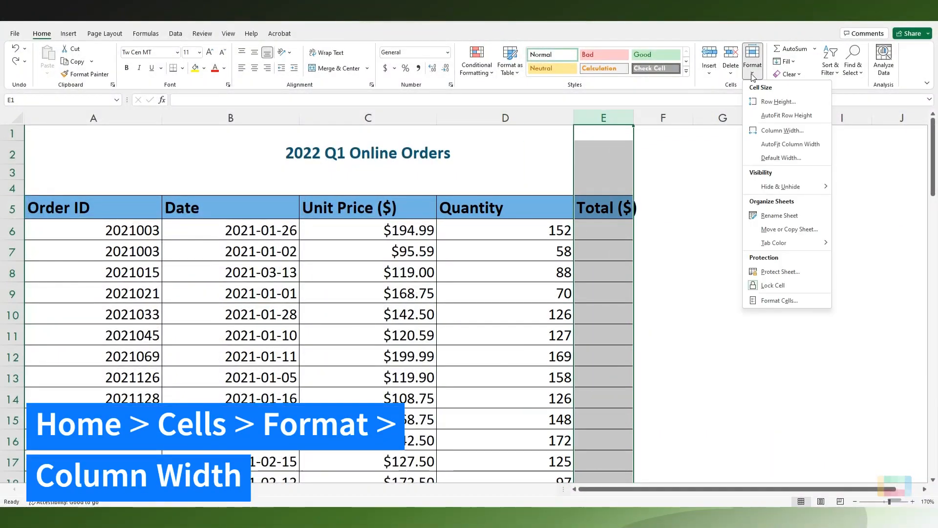
pyautogui.click(777, 131)
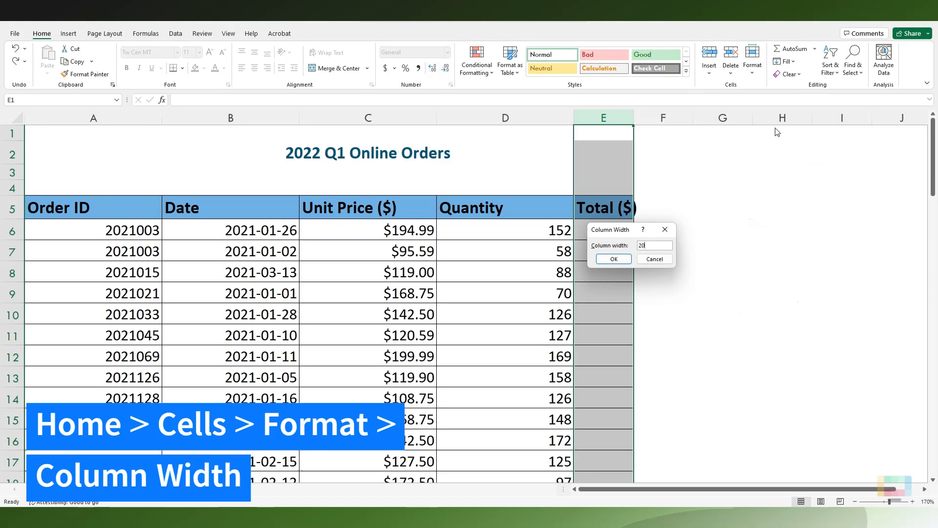
pyautogui.press('Return')
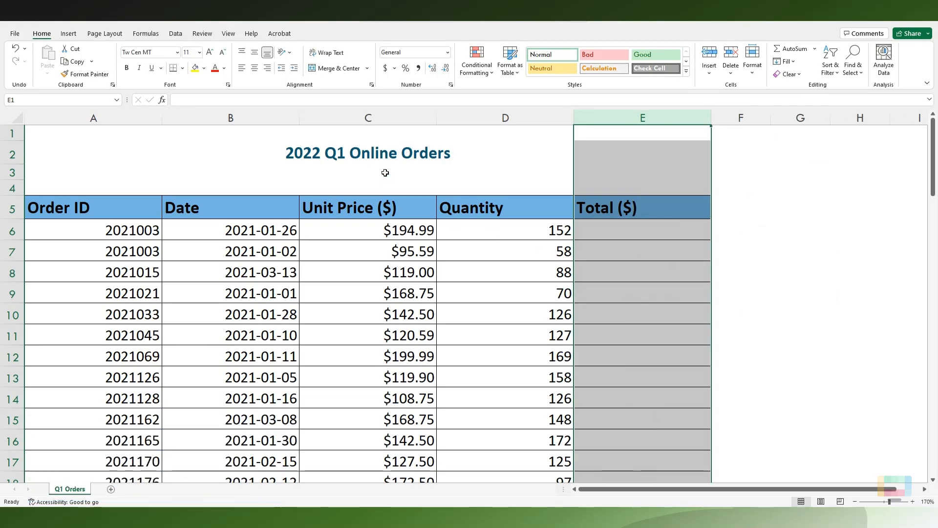
pyautogui.click(387, 157)
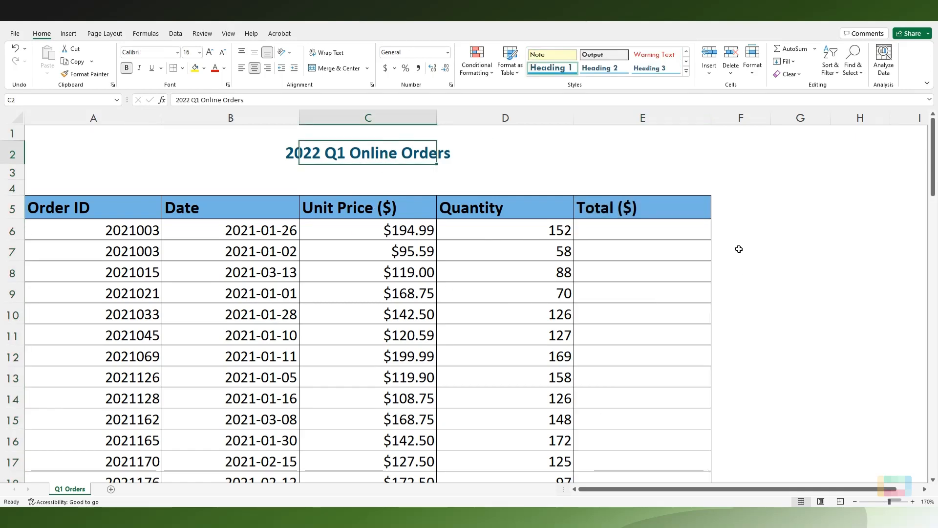
# Step: Enter the formula =C6*D6 in cell E6 to multiply the first order's unit price by its quantity
pyautogui.click(649, 230)
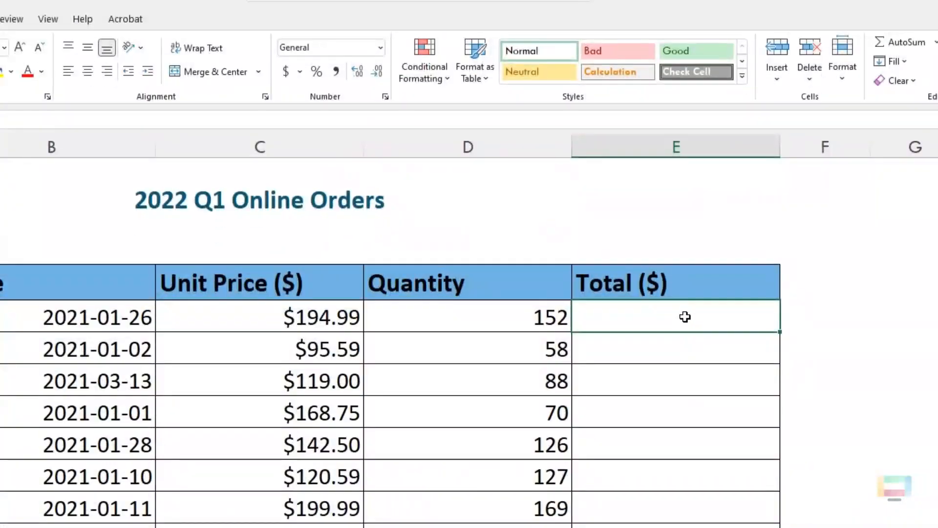
pyautogui.write('=')
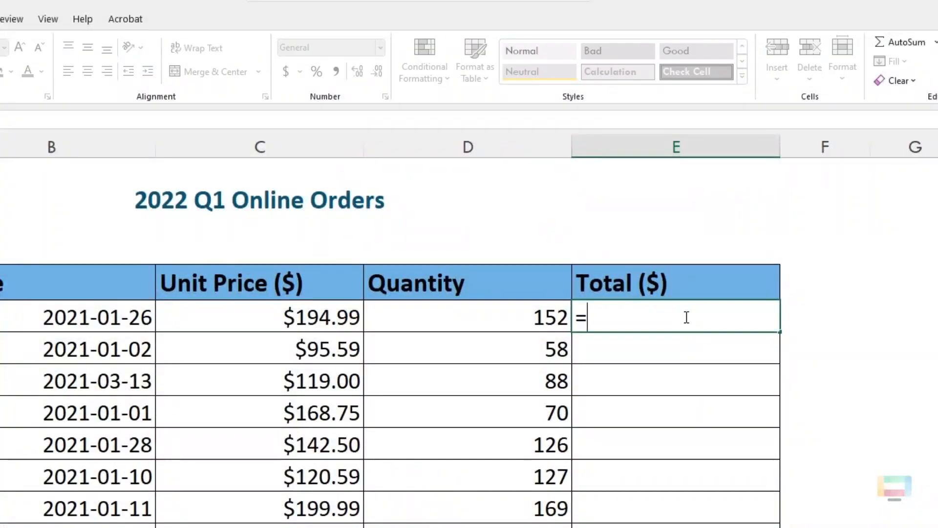
pyautogui.click(337, 318)
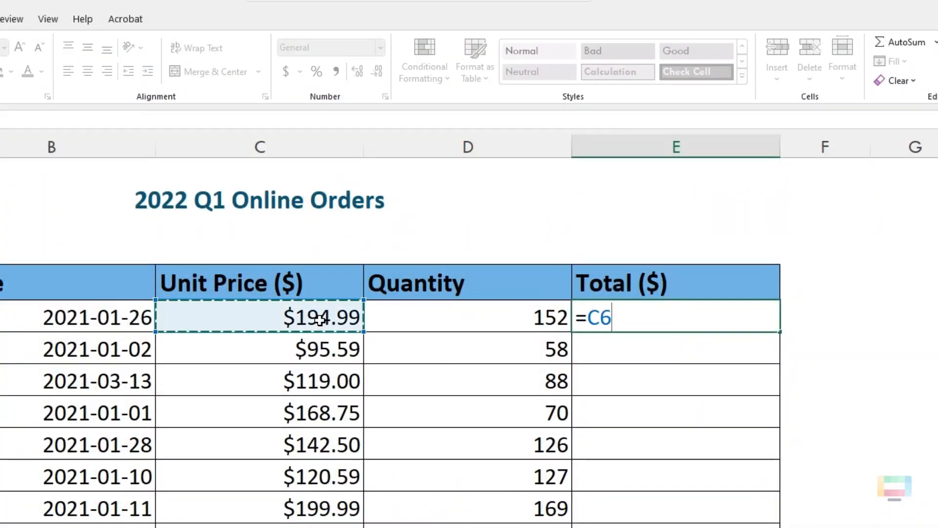
pyautogui.write('*')
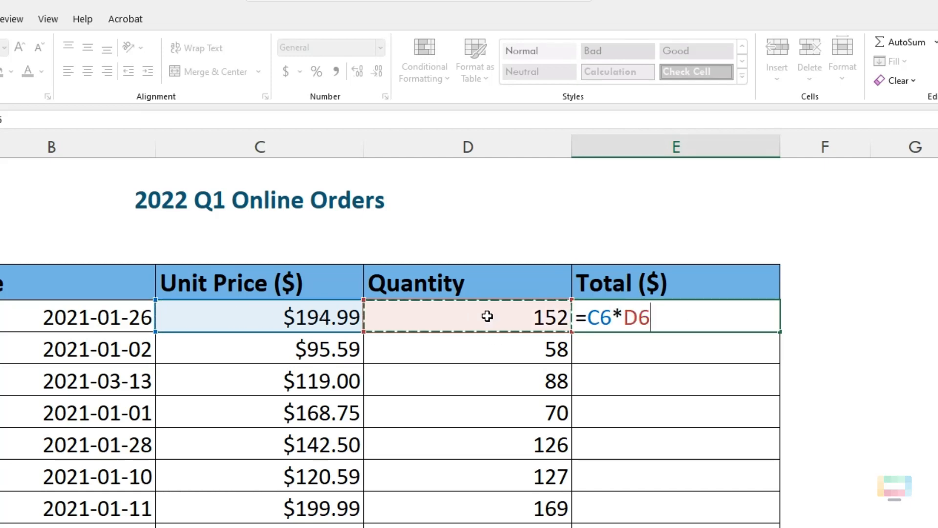
pyautogui.press('Return')
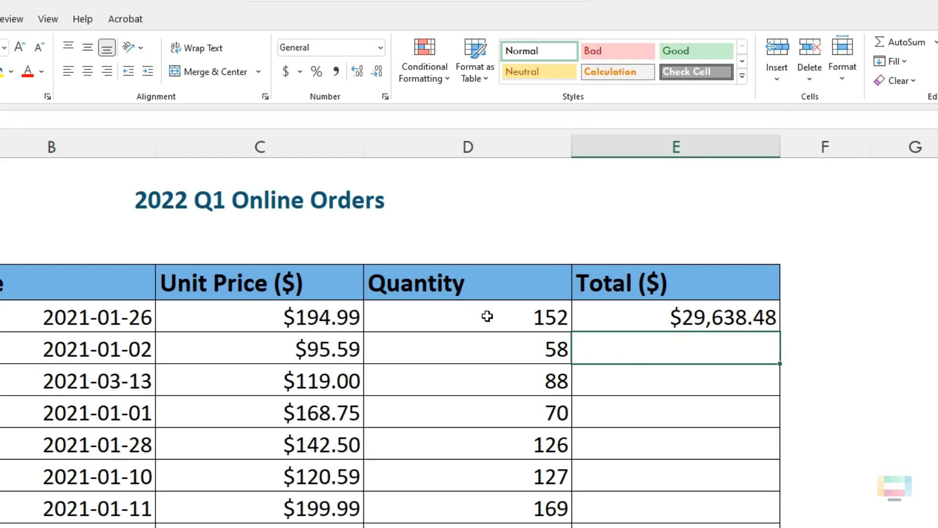
# Step: AutoFill the formula from cell E6 down the Total ($) column to the last order row
pyautogui.click(710, 316)
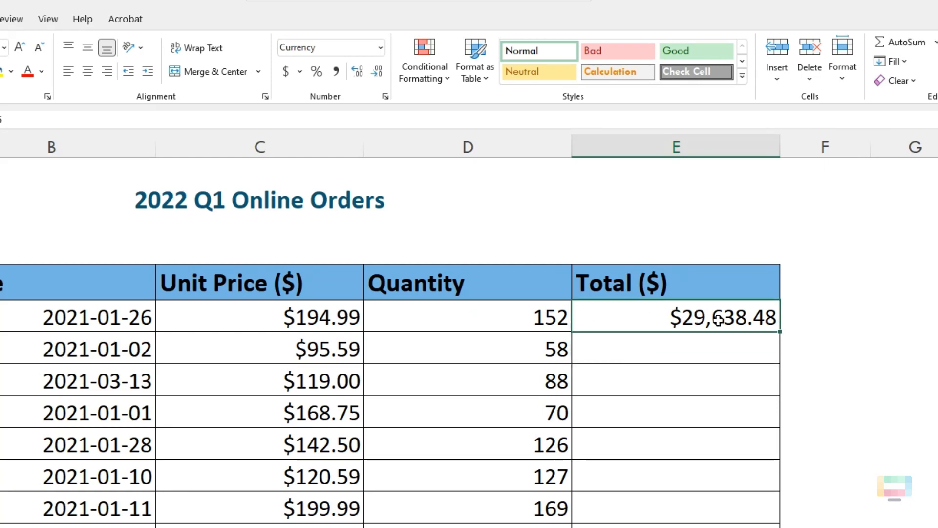
pyautogui.doubleClick(781, 332)
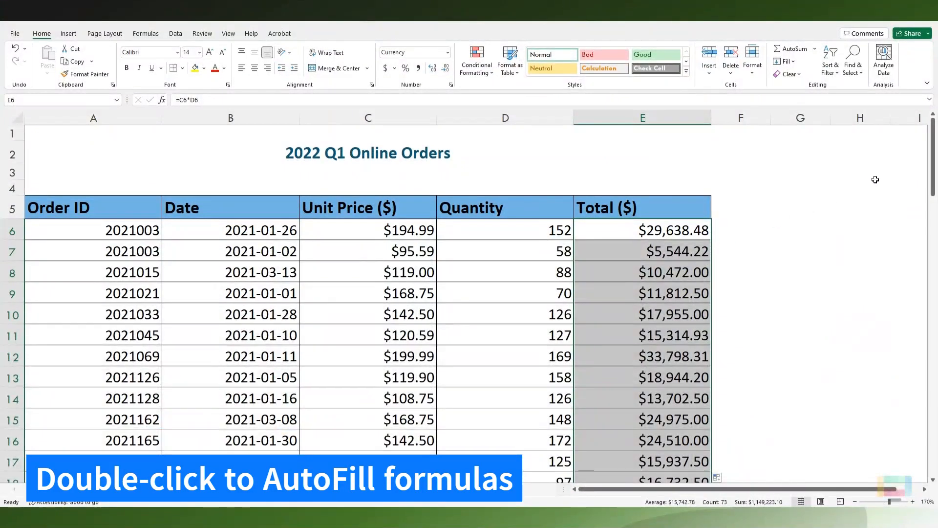
pyautogui.moveTo(932, 176)
pyautogui.mouseDown()
pyautogui.moveTo(923, 471)
pyautogui.moveTo(926, 172)
pyautogui.mouseUp()
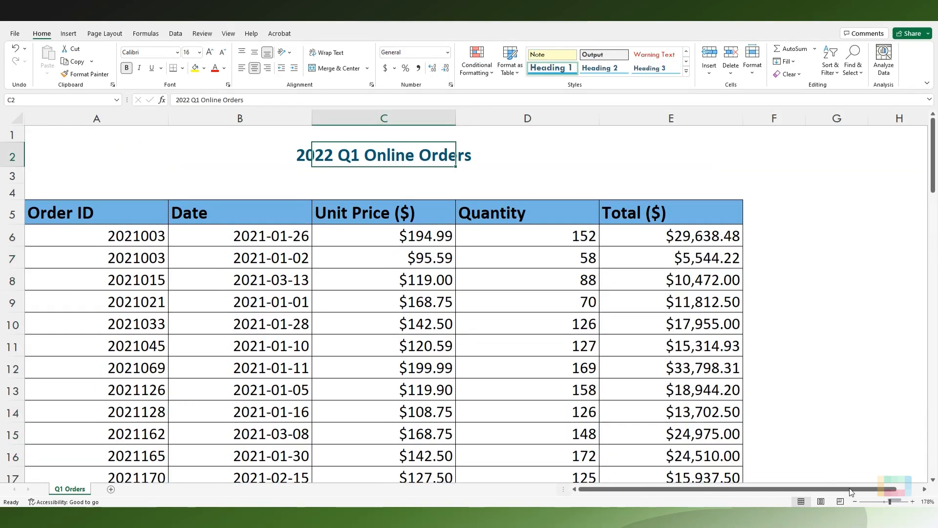
# Step: Display the formulas in the worksheet cells instead of their calculated values
pyautogui.click(885, 502)
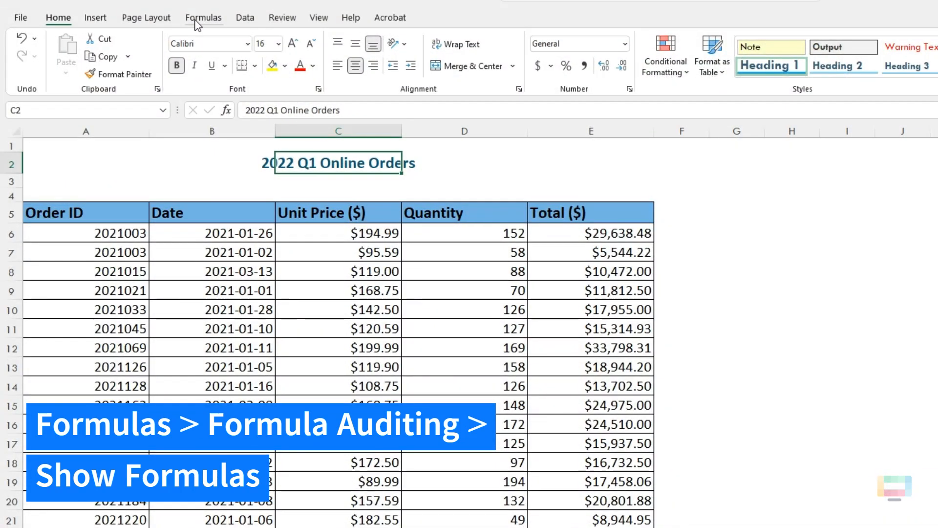
pyautogui.click(146, 33)
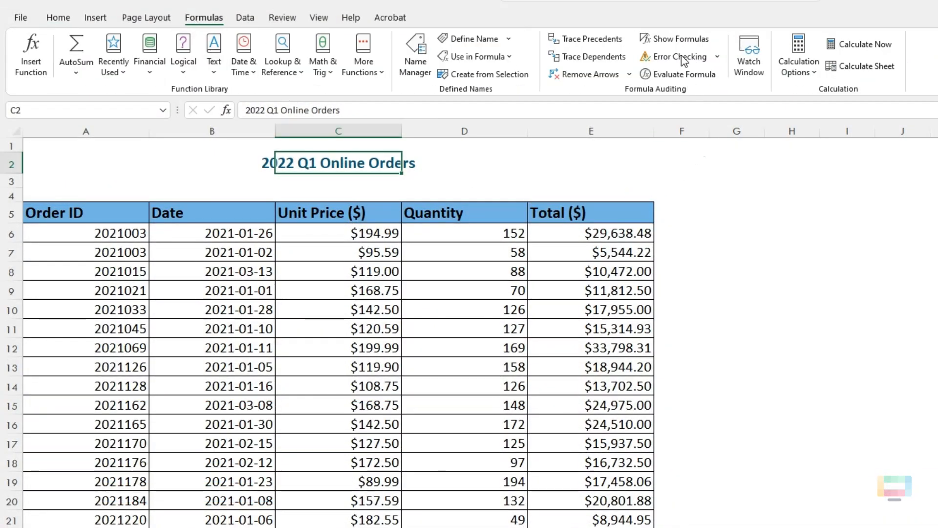
pyautogui.click(675, 38)
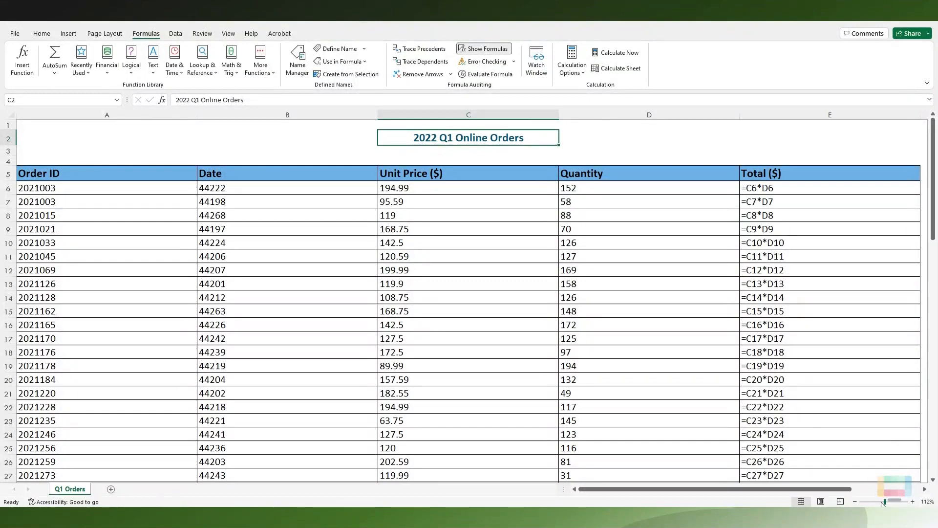
pyautogui.moveTo(884, 502); pyautogui.dragTo(882, 502)
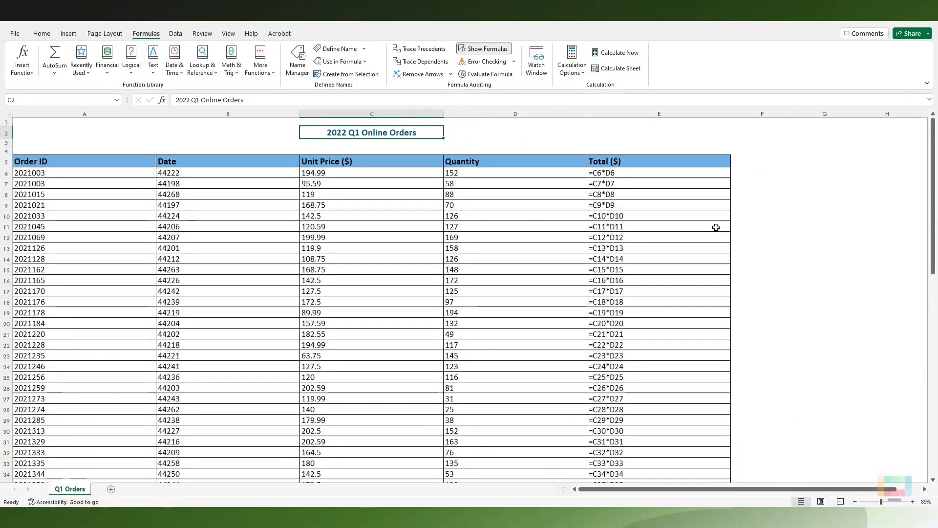
# Step: Examine the Total ($) formulas cell by cell from E6 to E11, checking which unit price and quantity cells each one references
pyautogui.click(640, 172)
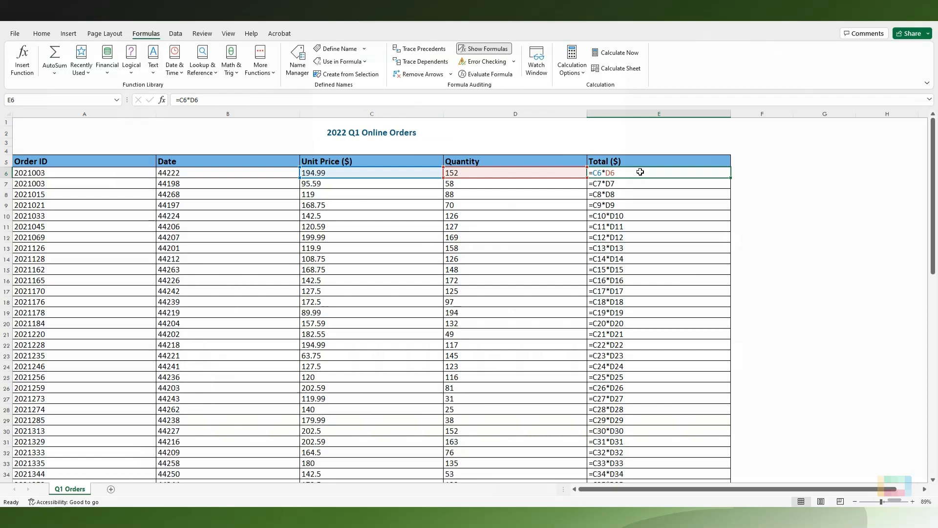
pyautogui.press('Down')
pyautogui.press('Down')
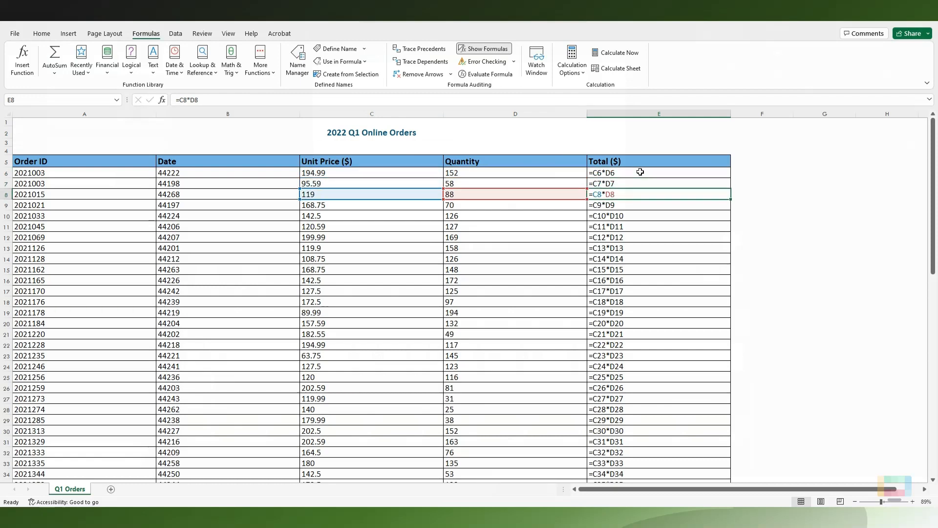
pyautogui.press('Down')
pyautogui.press('Down')
pyautogui.press('Down')
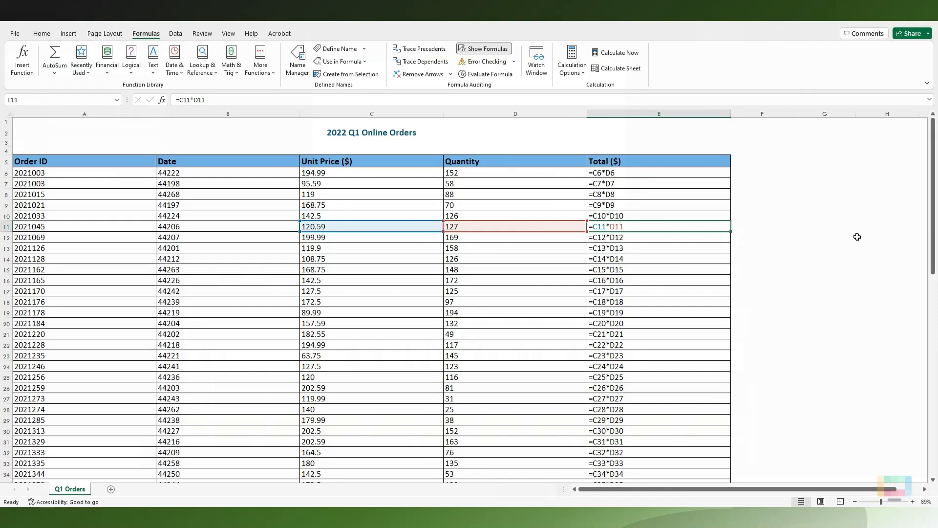
pyautogui.moveTo(932, 236)
pyautogui.mouseDown()
pyautogui.moveTo(936, 447)
pyautogui.moveTo(937, 239)
pyautogui.mouseUp()
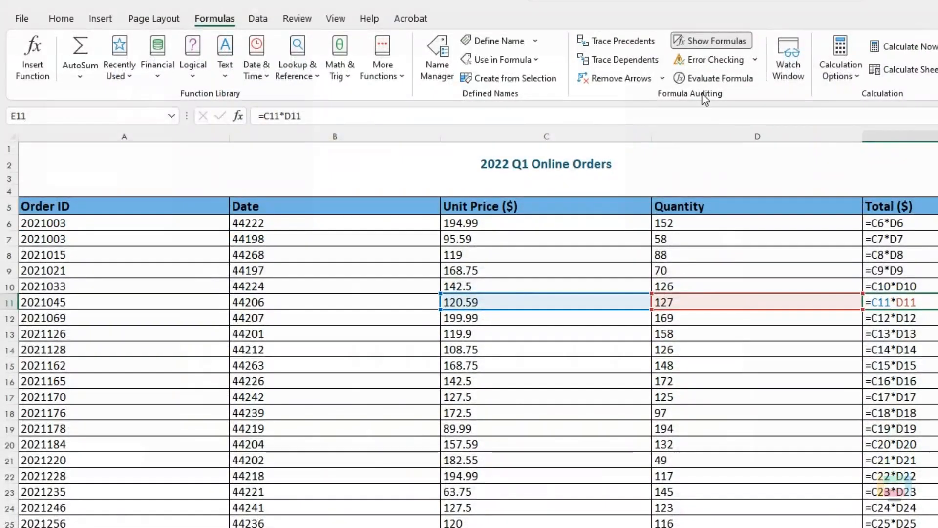
# Step: Turn off the formula display to return the worksheet to calculated values
pyautogui.click(705, 43)
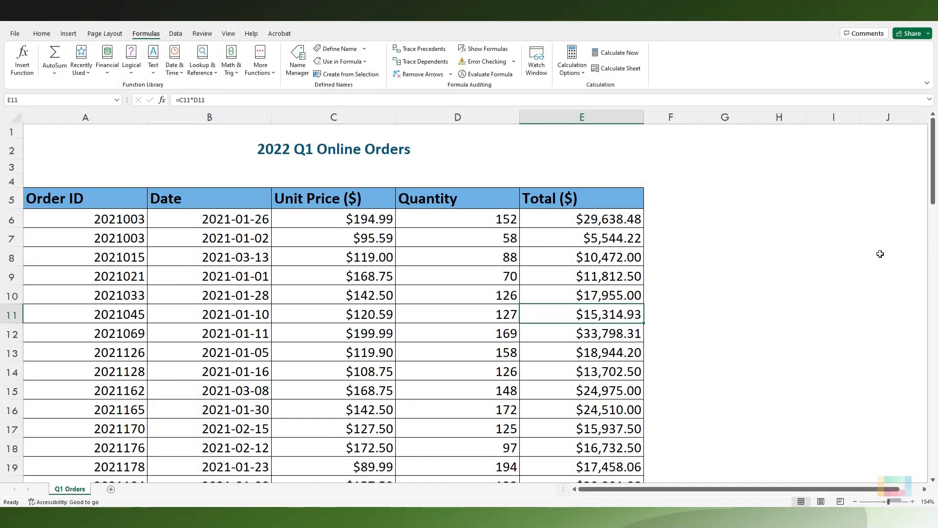
pyautogui.click(42, 35)
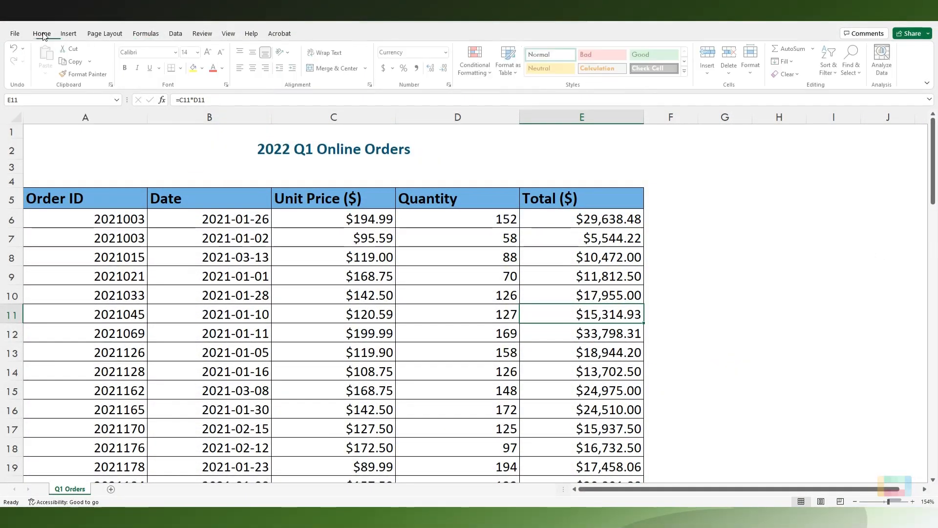
pyautogui.click(303, 149)
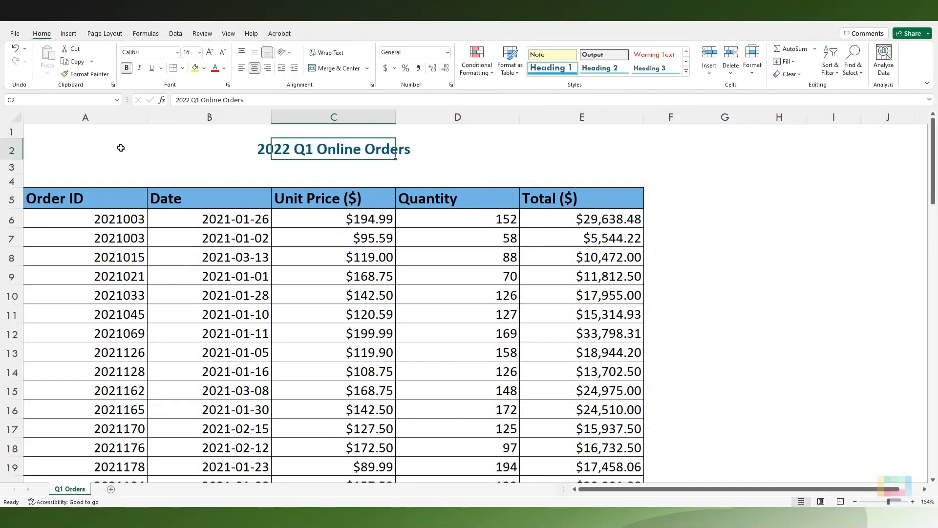
# Step: Set the range from cell A1 to E78, covering the title and the whole orders table, as the print area
pyautogui.moveTo(60, 134); pyautogui.dragTo(591, 202)
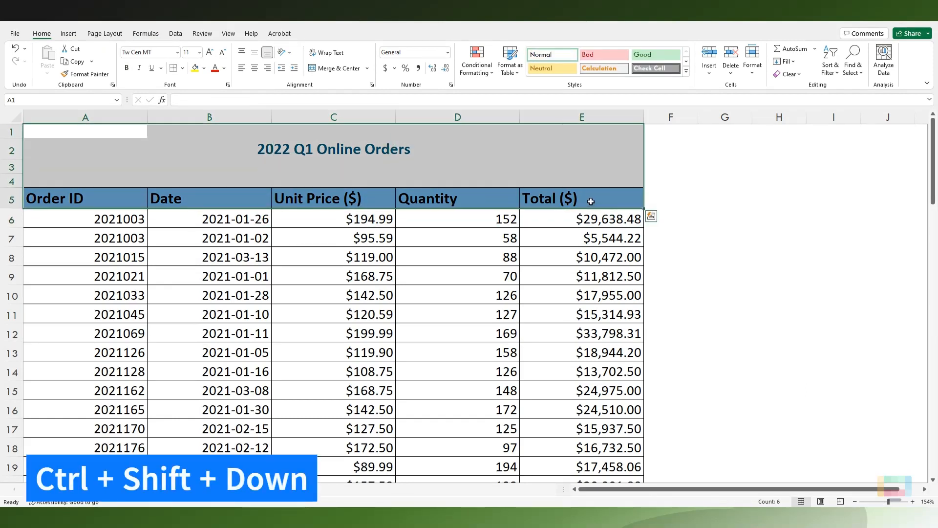
pyautogui.hotkey('ctrl', 'shift', 'Down')
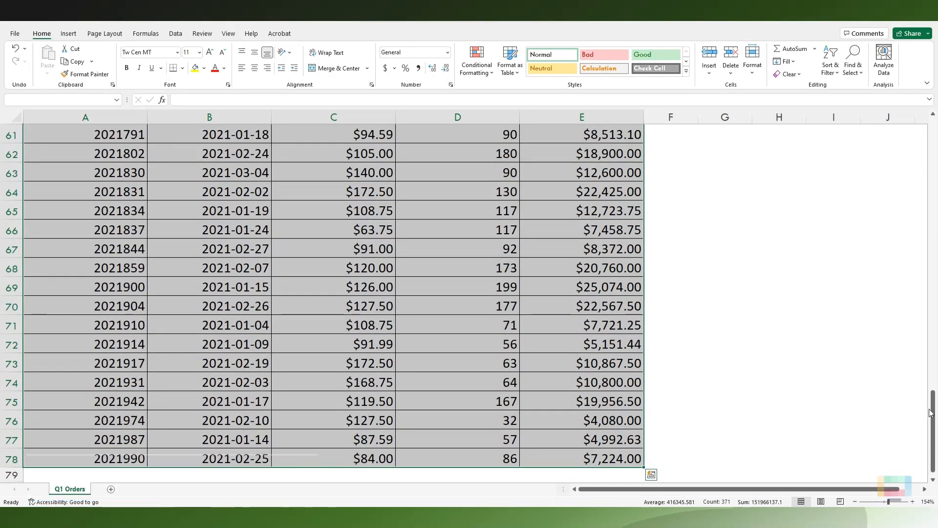
pyautogui.moveTo(933, 421); pyautogui.dragTo(933, 128)
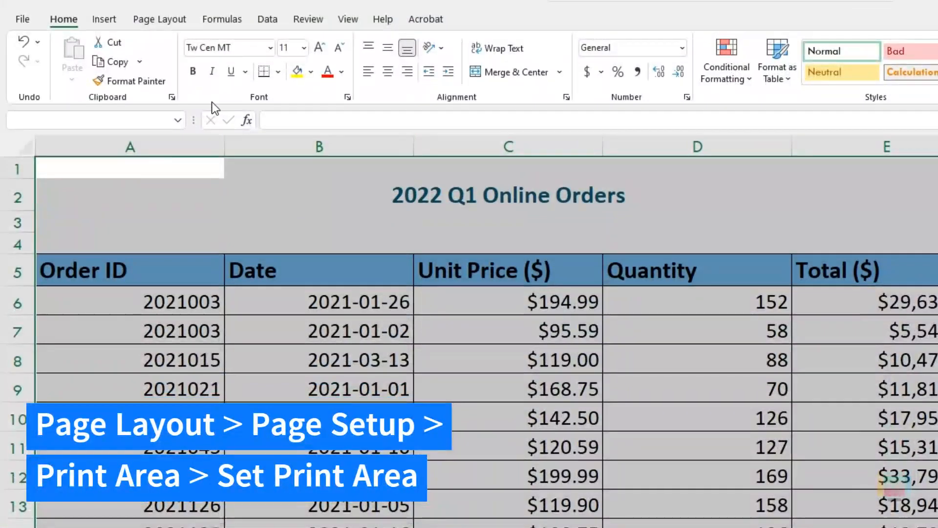
pyautogui.click(170, 20)
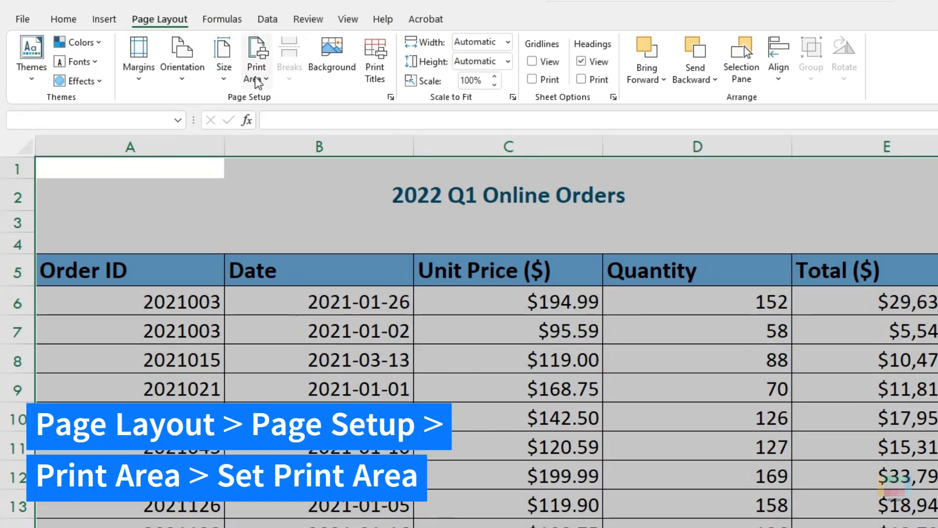
pyautogui.click(256, 73)
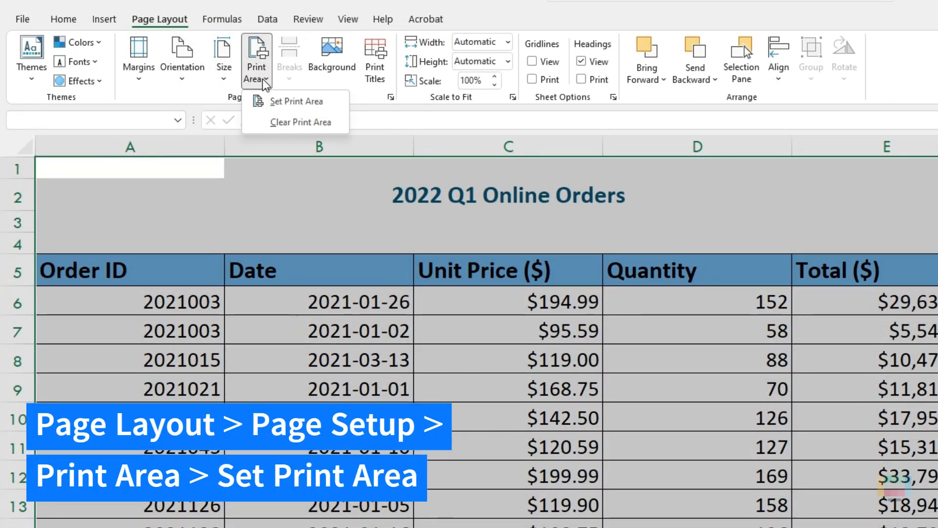
pyautogui.click(300, 103)
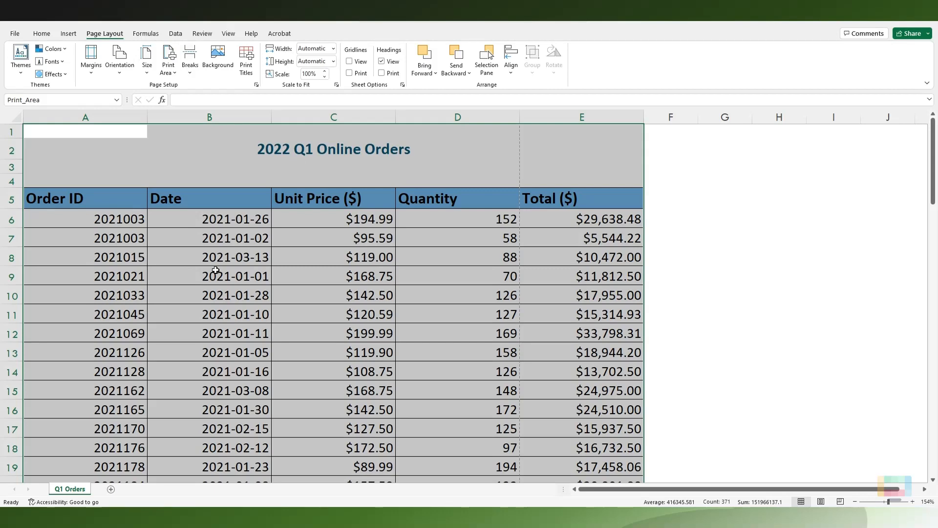
# Step: Set the print scaling to Fit All Columns on One Page for the orders sheet
pyautogui.hotkey('ctrl', 'p')
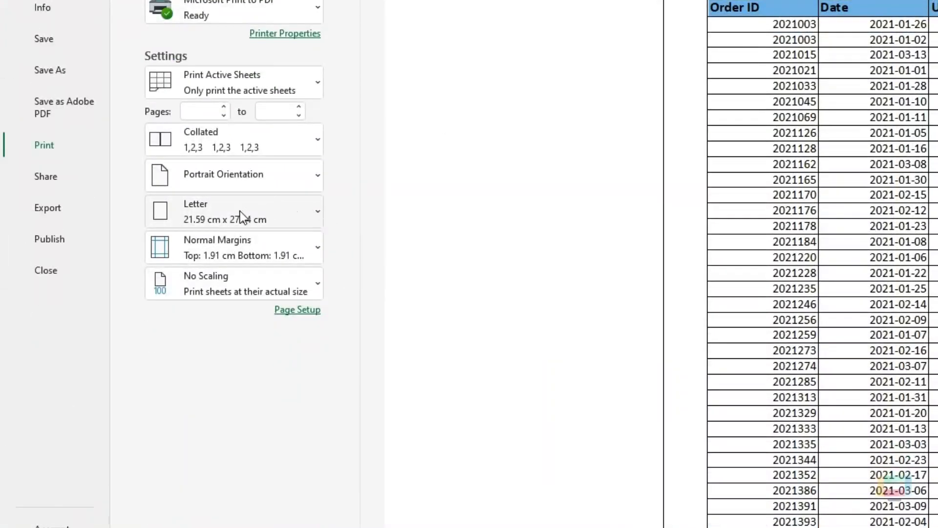
pyautogui.click(316, 284)
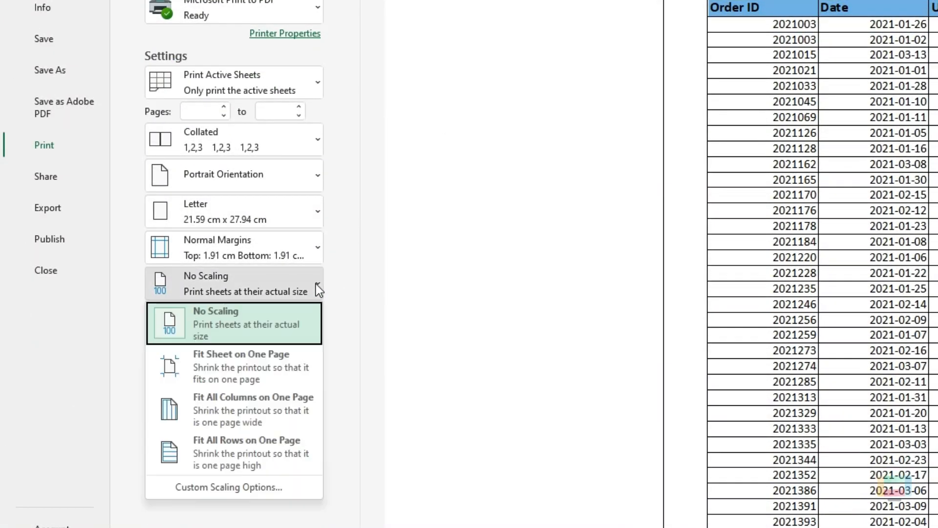
pyautogui.click(282, 404)
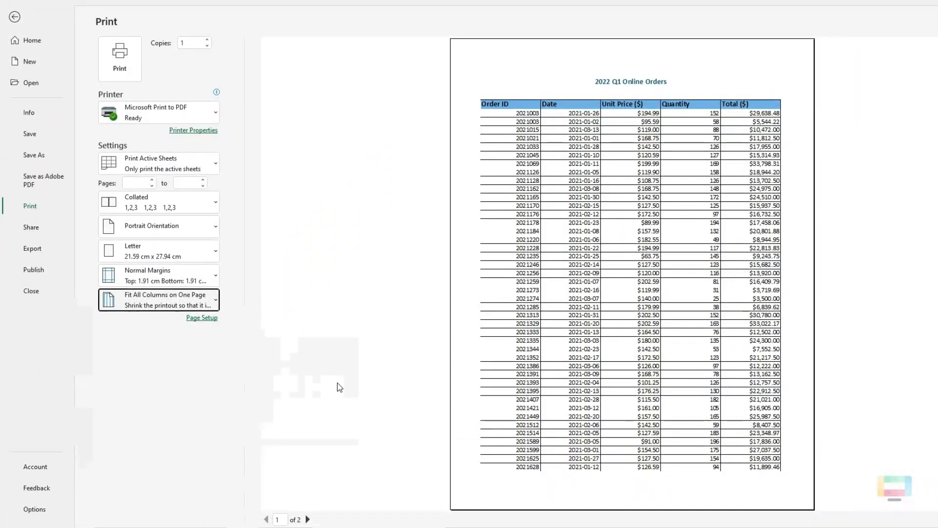